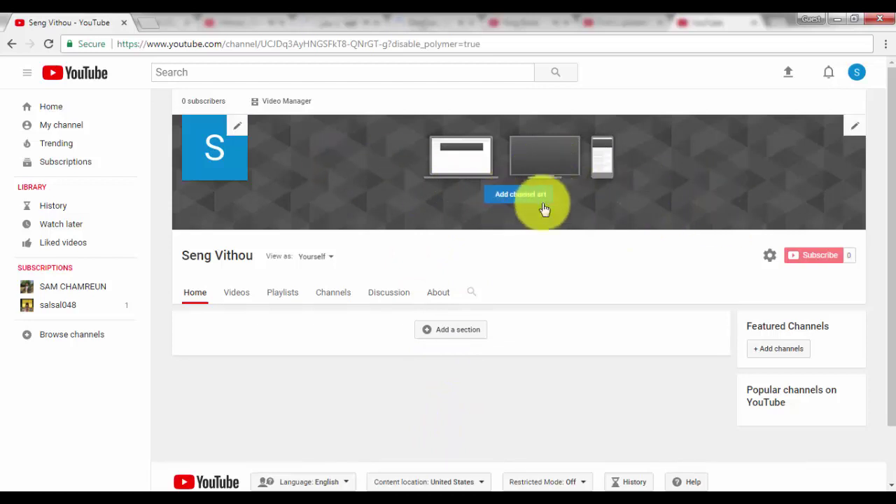
{"action": "scroll", "coordinate": [541, 208], "scroll_direction": "down", "scroll_amount": 1}
{"action": "scroll", "coordinate": [532, 280], "scroll_direction": "up", "scroll_amount": 1}
{"action": "scroll", "coordinate": [554, 308], "scroll_direction": "up", "scroll_amount": 1}
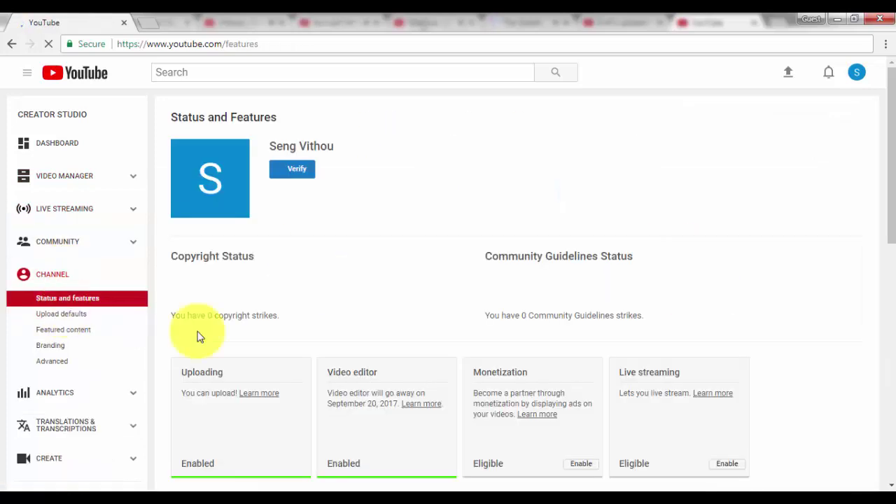
Examine the new channel's Status and features page, covering the strike status and the Monetization, Live streaming, Longer videos and Custom thumbnails cards
{"action": "scroll", "coordinate": [372, 342], "scroll_direction": "down", "scroll_amount": 2}
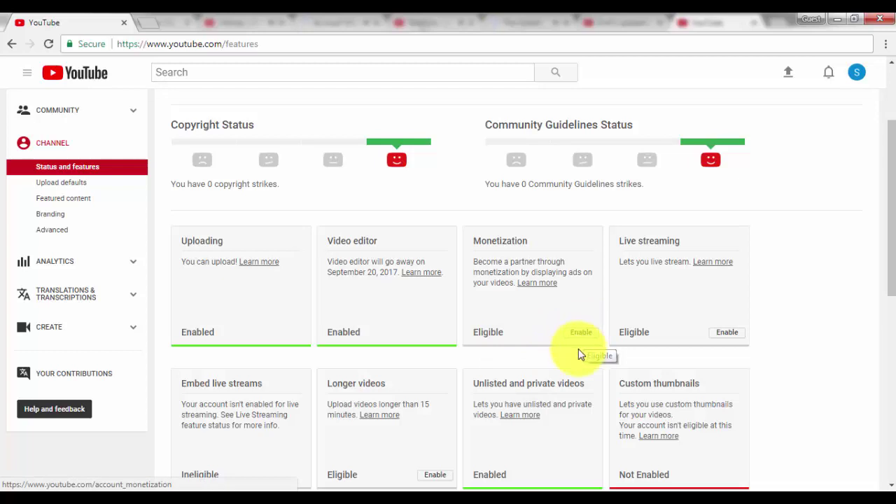
{"action": "scroll", "coordinate": [554, 390], "scroll_direction": "up", "scroll_amount": 2}
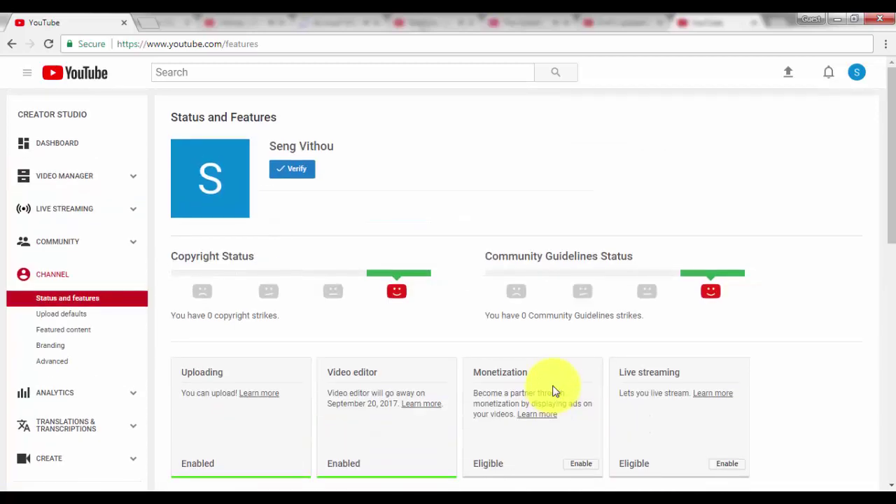
{"action": "scroll", "coordinate": [553, 385], "scroll_direction": "down", "scroll_amount": 2}
{"action": "scroll", "coordinate": [554, 384], "scroll_direction": "up", "scroll_amount": 2}
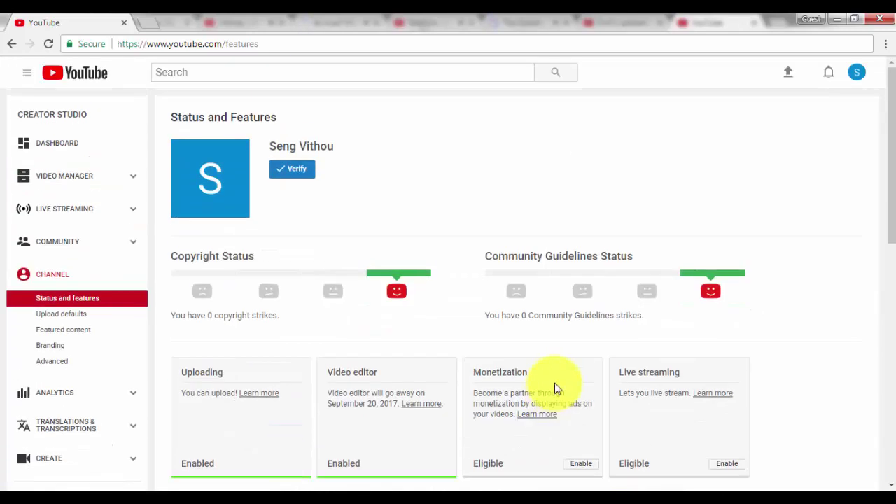
{"action": "scroll", "coordinate": [554, 385], "scroll_direction": "down", "scroll_amount": 3}
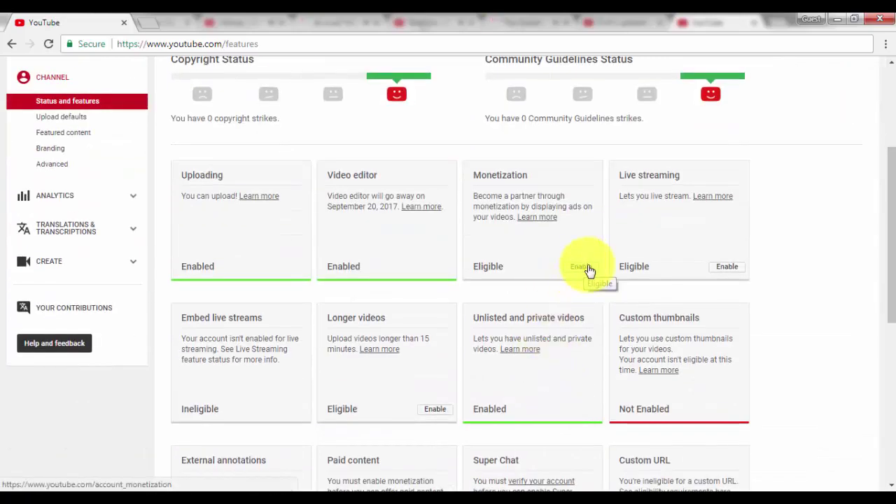
{"action": "scroll", "coordinate": [327, 344], "scroll_direction": "up", "scroll_amount": 3}
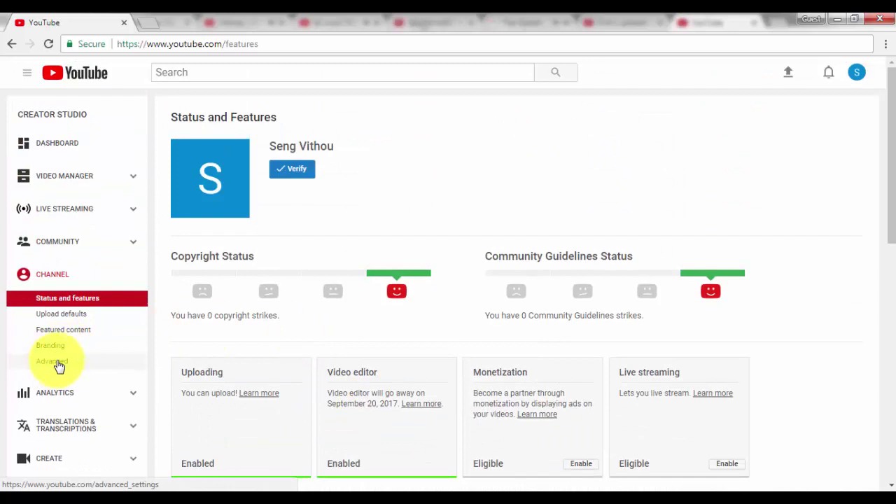
{"action": "scroll", "coordinate": [490, 336], "scroll_direction": "down", "scroll_amount": 2}
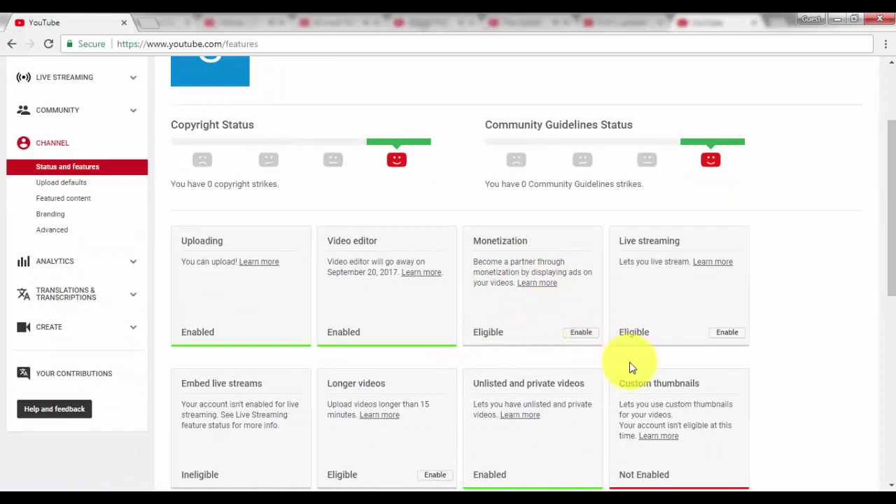
{"action": "scroll", "coordinate": [462, 319], "scroll_direction": "up", "scroll_amount": 1}
{"action": "scroll", "coordinate": [462, 319], "scroll_direction": "up", "scroll_amount": 1}
{"action": "scroll", "coordinate": [456, 325], "scroll_direction": "down", "scroll_amount": 4}
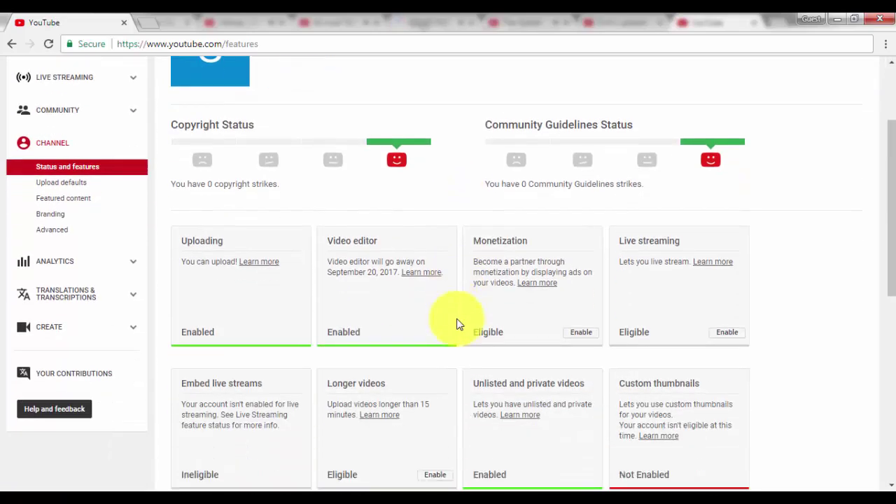
{"action": "scroll", "coordinate": [448, 322], "scroll_direction": "up", "scroll_amount": 4}
{"action": "scroll", "coordinate": [462, 343], "scroll_direction": "down", "scroll_amount": 2}
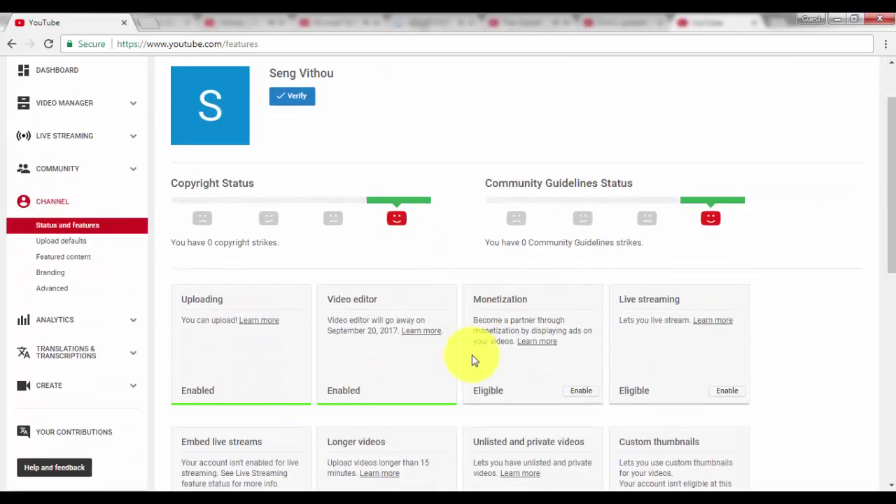
{"action": "scroll", "coordinate": [400, 353], "scroll_direction": "up", "scroll_amount": 2}
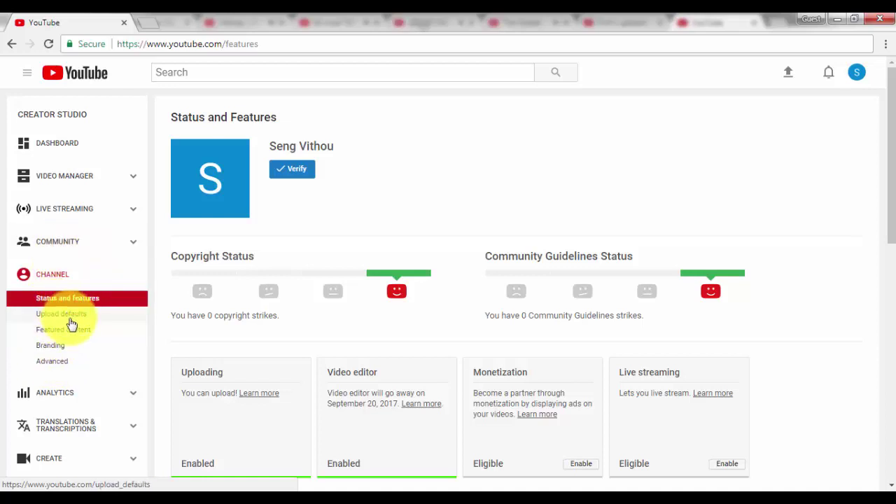
{"action": "scroll", "coordinate": [301, 380], "scroll_direction": "down", "scroll_amount": 3}
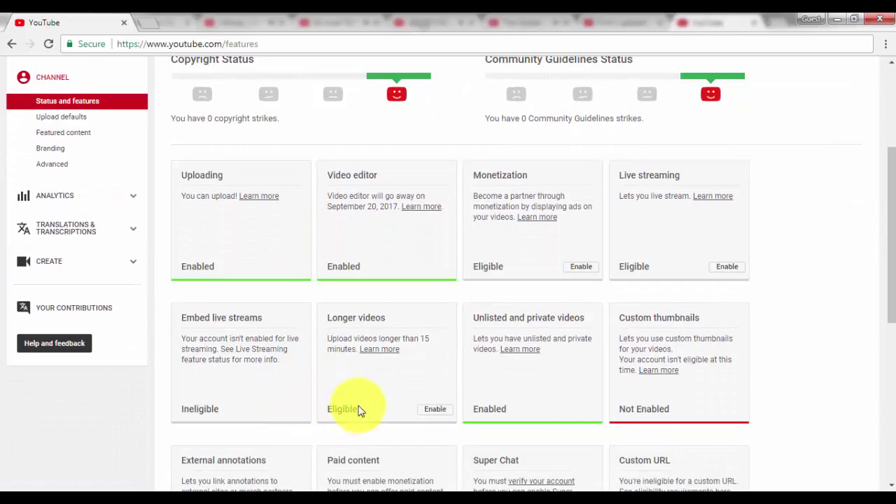
{"action": "scroll", "coordinate": [350, 410], "scroll_direction": "down", "scroll_amount": 1}
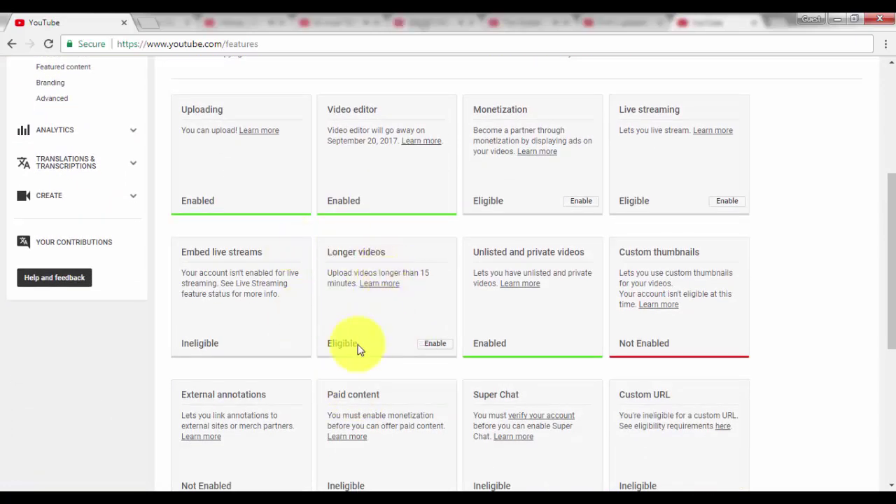
{"action": "scroll", "coordinate": [366, 344], "scroll_direction": "up", "scroll_amount": 2}
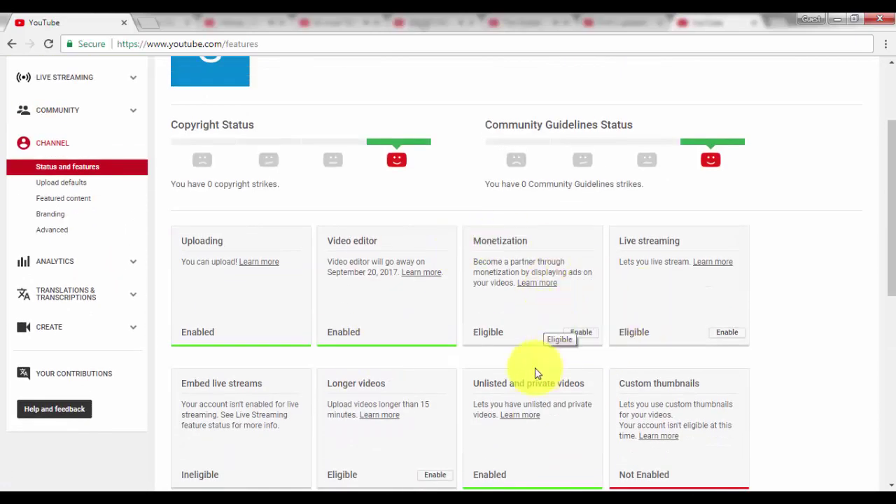
{"action": "scroll", "coordinate": [551, 370], "scroll_direction": "up", "scroll_amount": 1}
{"action": "scroll", "coordinate": [551, 370], "scroll_direction": "down", "scroll_amount": 2}
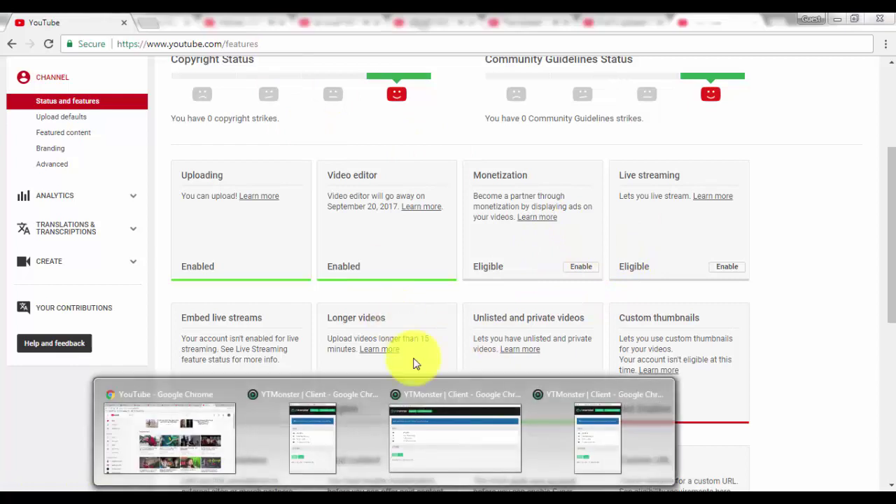
Switch to the other signed-in Chrome window, open that account's own channel and go to its Video Manager
{"action": "left_click", "coordinate": [236, 434]}
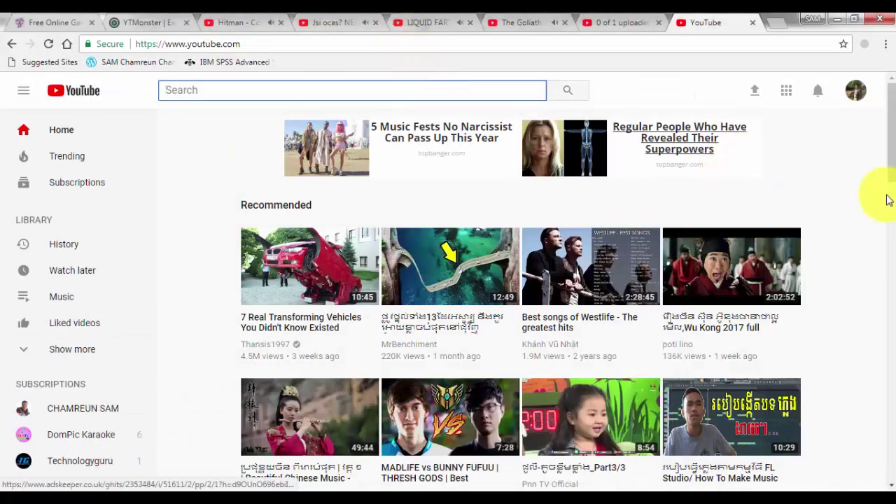
{"action": "left_click", "coordinate": [857, 91]}
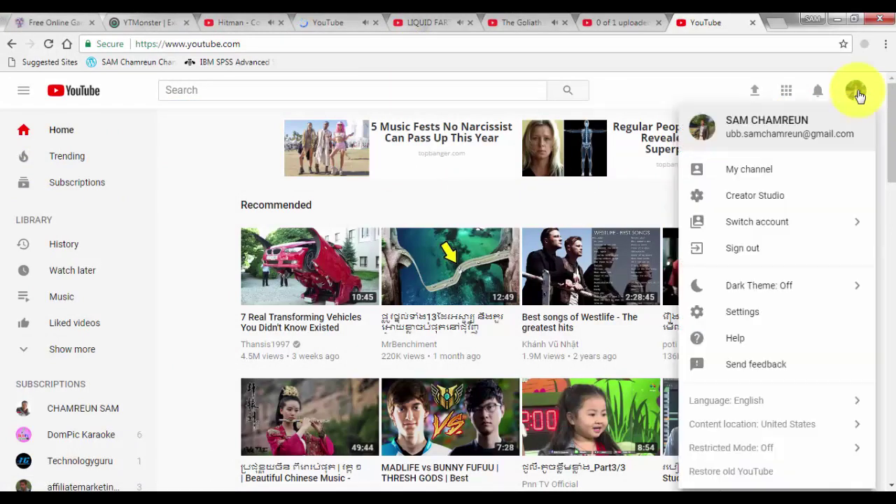
{"action": "left_click", "coordinate": [738, 178]}
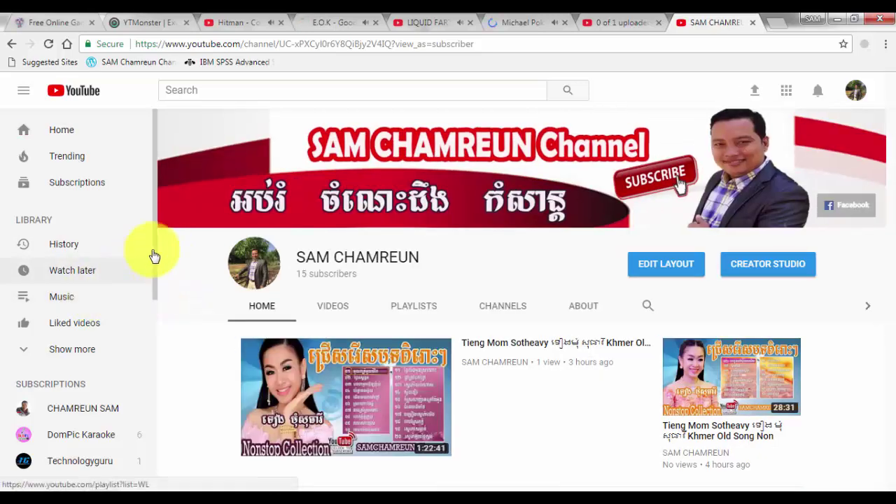
{"action": "mouse_move", "coordinate": [156, 255]}
{"action": "left_mouse_down"}
{"action": "mouse_move", "coordinate": [153, 320]}
{"action": "mouse_move", "coordinate": [155, 264]}
{"action": "left_mouse_up"}
{"action": "scroll", "coordinate": [155, 263], "scroll_direction": "up", "scroll_amount": 2}
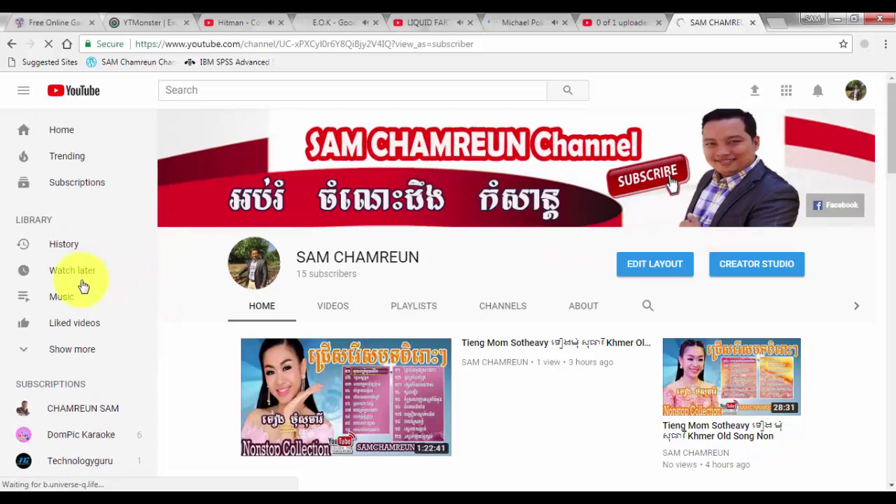
{"action": "scroll", "coordinate": [108, 298], "scroll_direction": "down", "scroll_amount": 5}
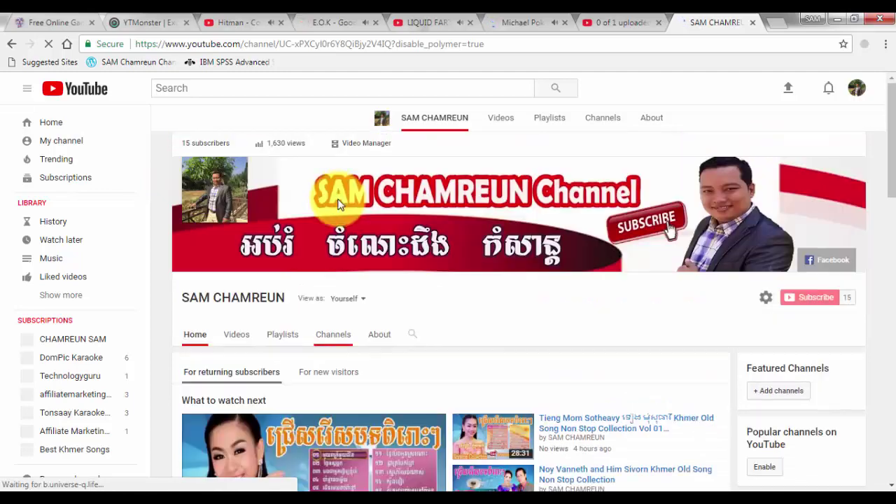
{"action": "left_click", "coordinate": [362, 150]}
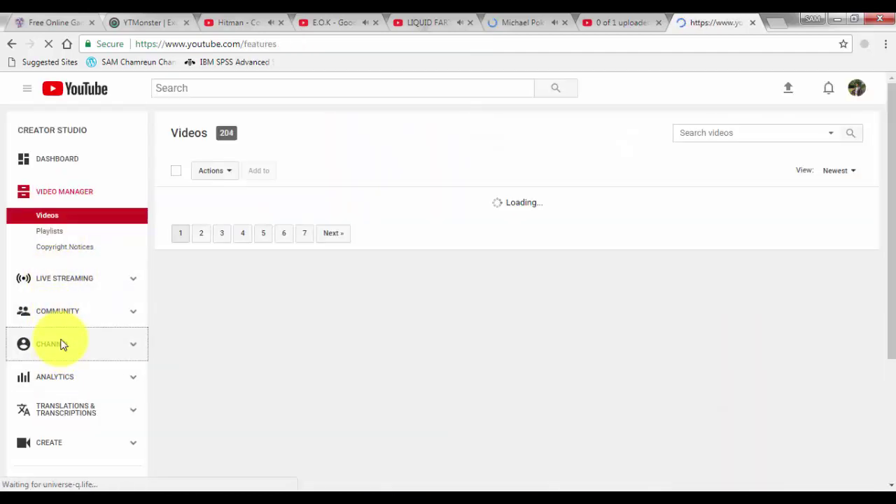
Examine the second account's Community Guidelines status and its Monetization and other feature cards on the Status and features page
{"action": "scroll", "coordinate": [554, 324], "scroll_direction": "down", "scroll_amount": 2}
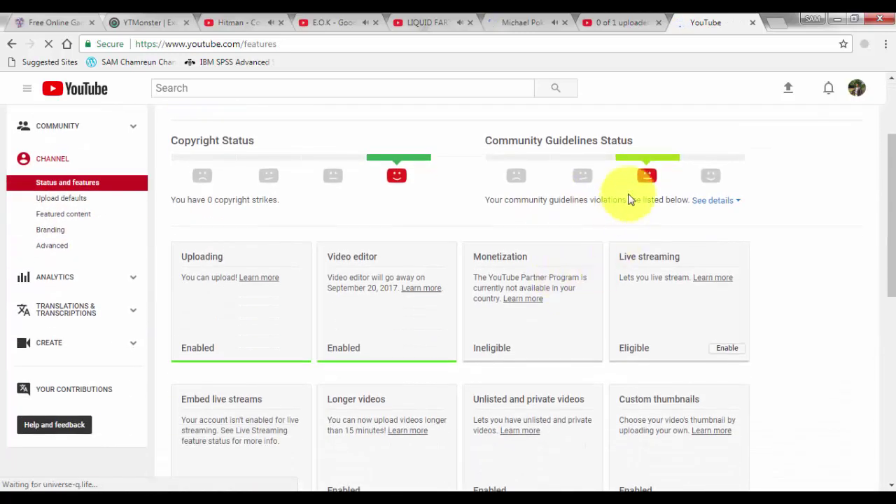
{"action": "scroll", "coordinate": [592, 334], "scroll_direction": "down", "scroll_amount": 1}
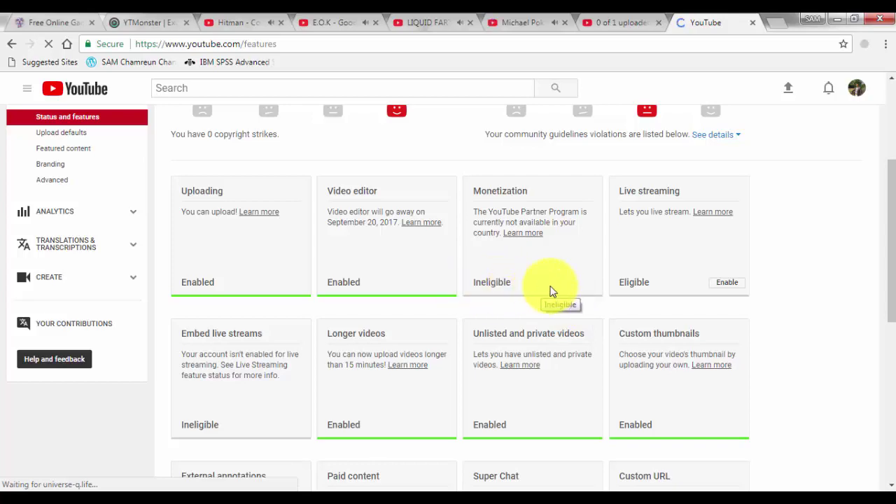
{"action": "scroll", "coordinate": [553, 292], "scroll_direction": "down", "scroll_amount": 2}
{"action": "scroll", "coordinate": [553, 291], "scroll_direction": "up", "scroll_amount": 3}
{"action": "scroll", "coordinate": [553, 292], "scroll_direction": "up", "scroll_amount": 2}
{"action": "scroll", "coordinate": [540, 302], "scroll_direction": "down", "scroll_amount": 3}
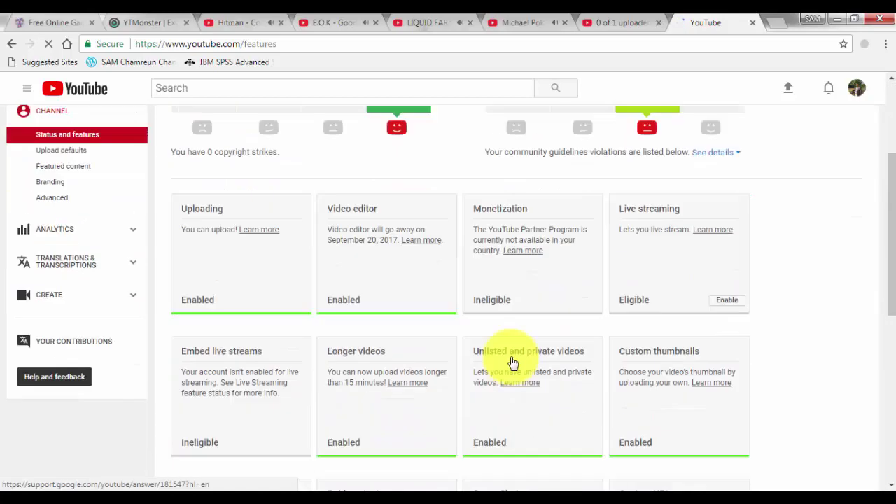
{"action": "scroll", "coordinate": [520, 280], "scroll_direction": "up", "scroll_amount": 3}
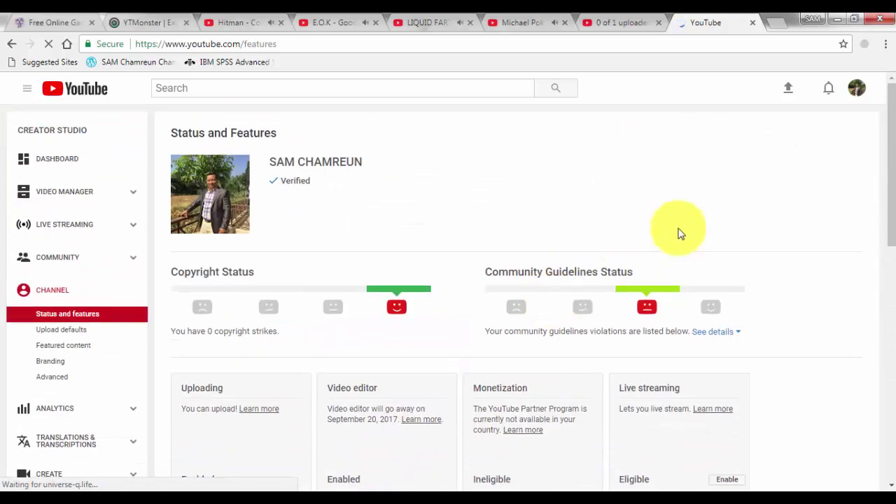
Close the second account's Status and features tab and switch back to the guest Chrome window
{"action": "left_click", "coordinate": [621, 22]}
{"action": "left_click", "coordinate": [753, 22]}
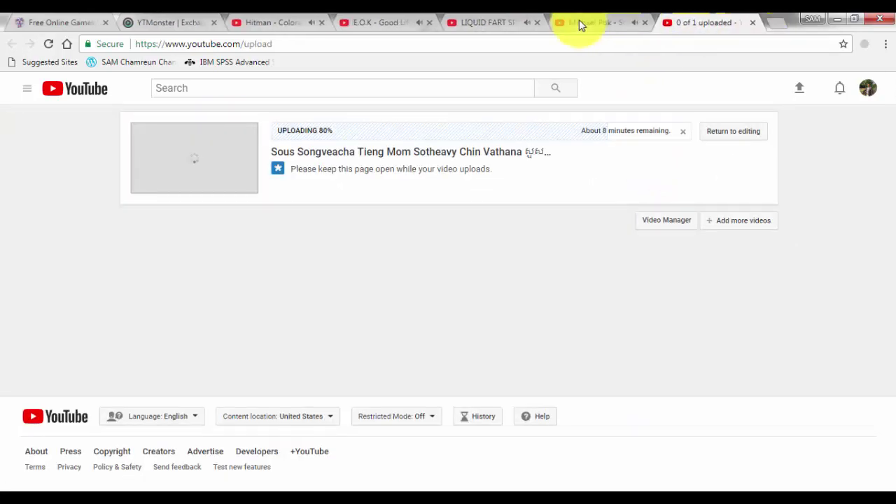
{"action": "left_click", "coordinate": [554, 25]}
{"action": "left_click", "coordinate": [497, 24]}
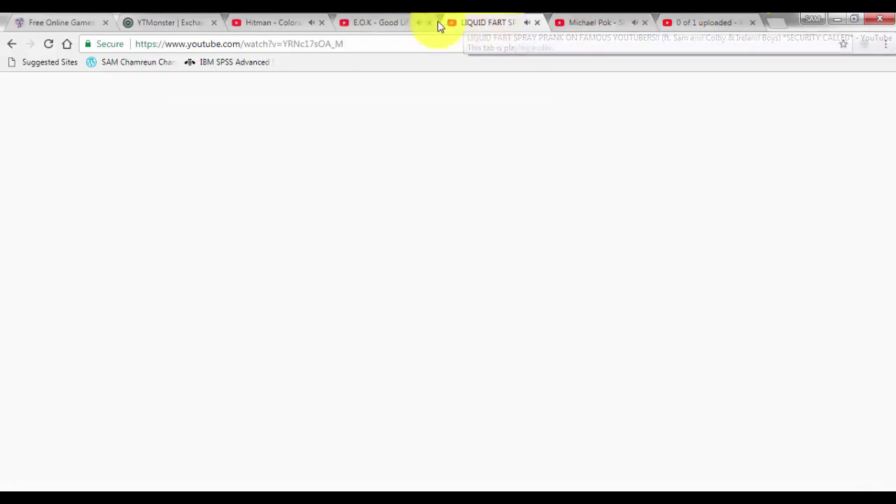
{"action": "left_click", "coordinate": [344, 23]}
{"action": "left_click", "coordinate": [271, 24]}
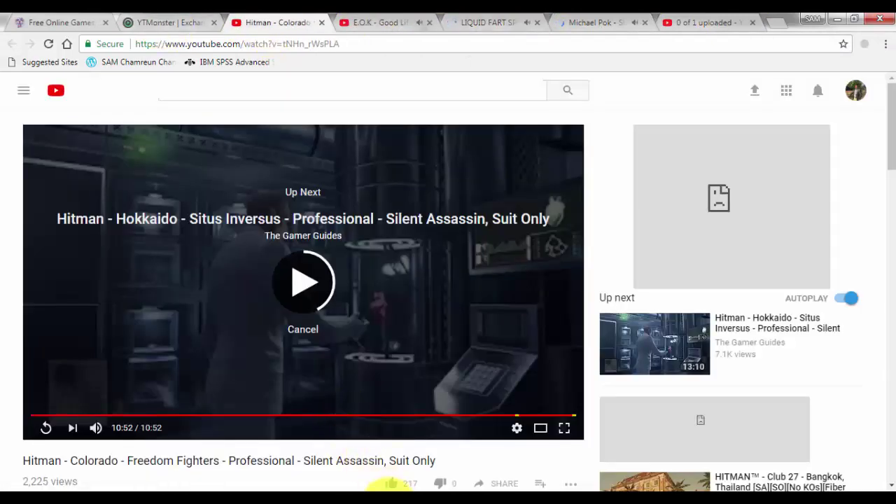
{"action": "mouse_move", "coordinate": [384, 483]}
{"action": "left_click", "coordinate": [441, 452]}
Review the new channel's full list of feature cards again, including the Monetization enable option
{"action": "scroll", "coordinate": [616, 420], "scroll_direction": "down", "scroll_amount": 1}
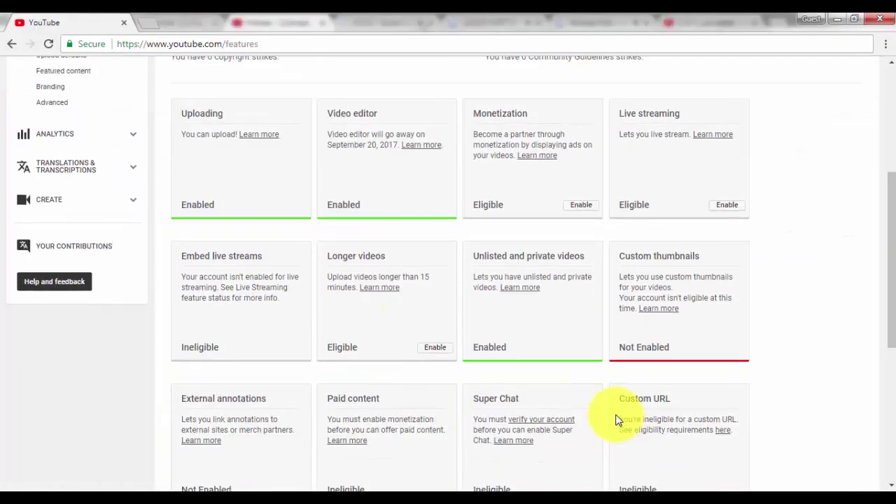
{"action": "scroll", "coordinate": [550, 370], "scroll_direction": "up", "scroll_amount": 3}
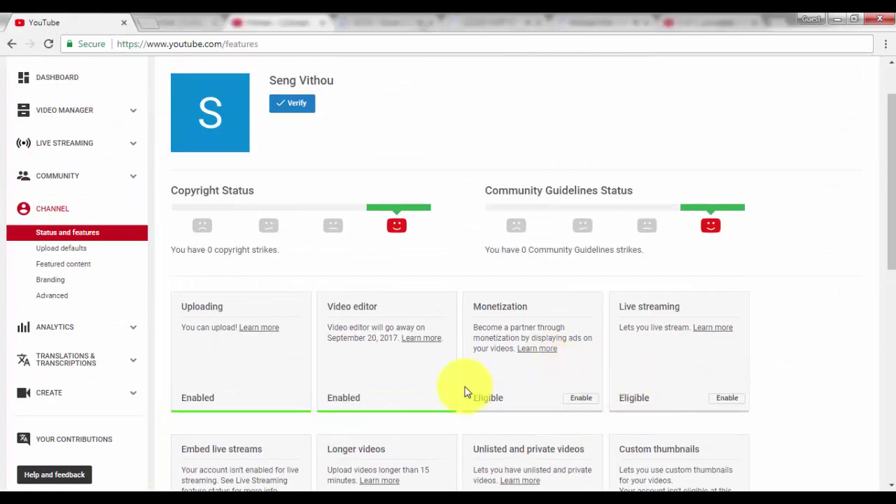
{"action": "scroll", "coordinate": [560, 362], "scroll_direction": "up", "scroll_amount": 1}
{"action": "scroll", "coordinate": [88, 320], "scroll_direction": "down", "scroll_amount": 5}
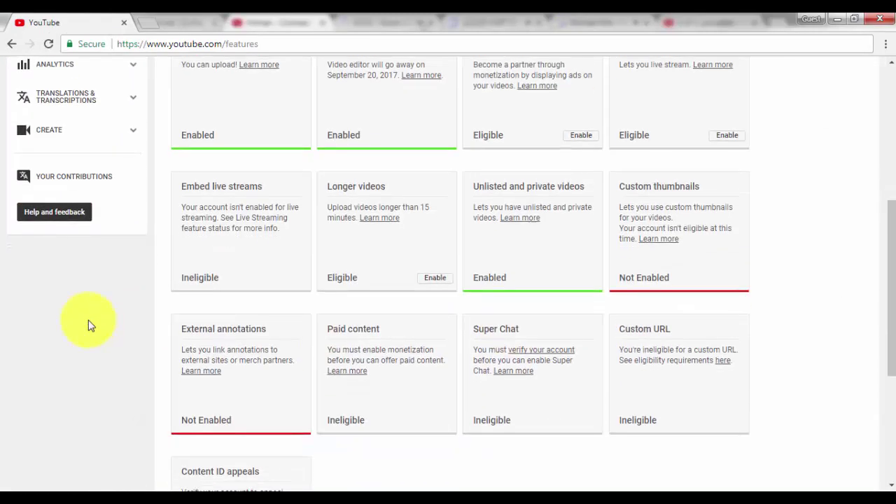
{"action": "scroll", "coordinate": [89, 320], "scroll_direction": "up", "scroll_amount": 2}
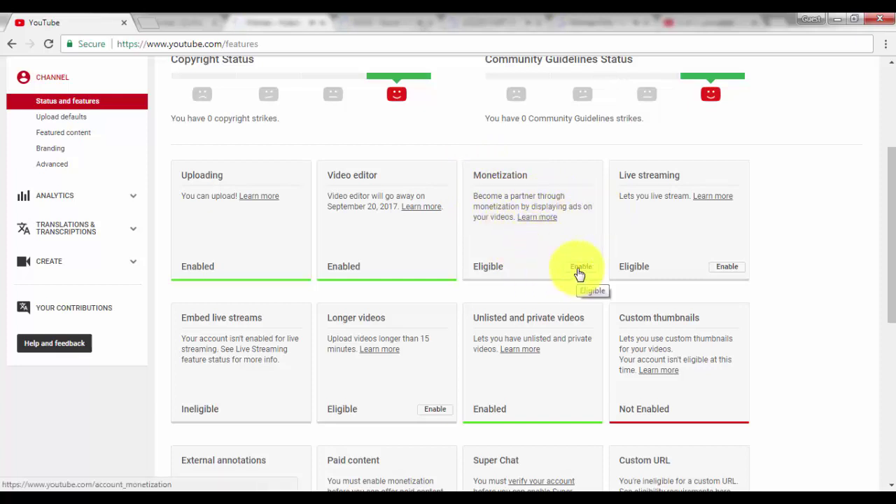
{"action": "scroll", "coordinate": [520, 256], "scroll_direction": "up", "scroll_amount": 1}
{"action": "scroll", "coordinate": [520, 256], "scroll_direction": "up", "scroll_amount": 2}
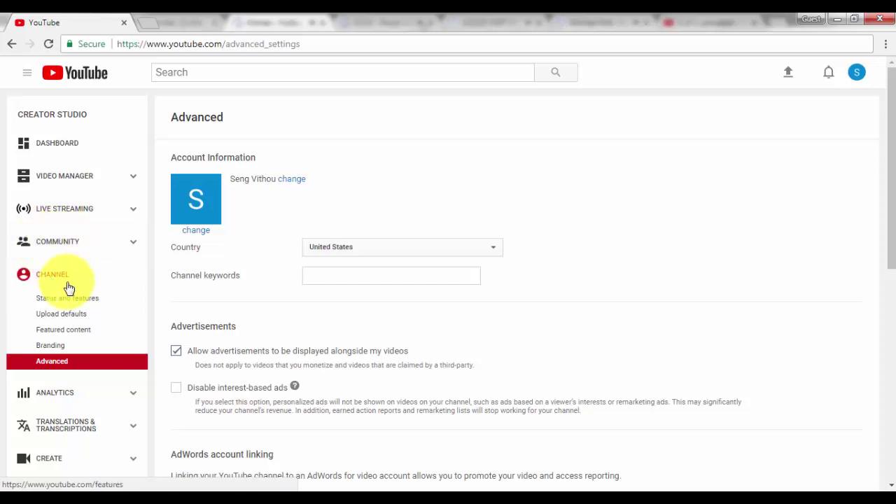
Examine the channel's Advanced settings from Account Information and Advertisements down to Channel recommendations and Subscriber counts
{"action": "scroll", "coordinate": [77, 294], "scroll_direction": "down", "scroll_amount": 1}
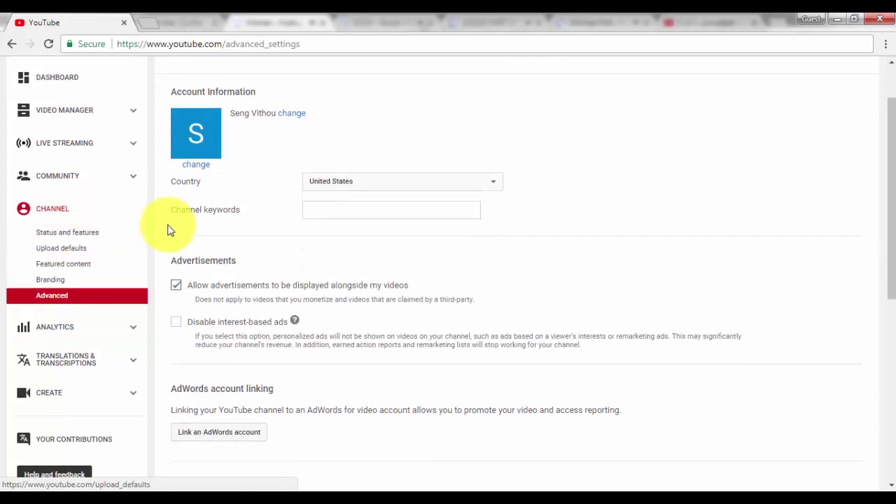
{"action": "scroll", "coordinate": [62, 261], "scroll_direction": "down", "scroll_amount": 1}
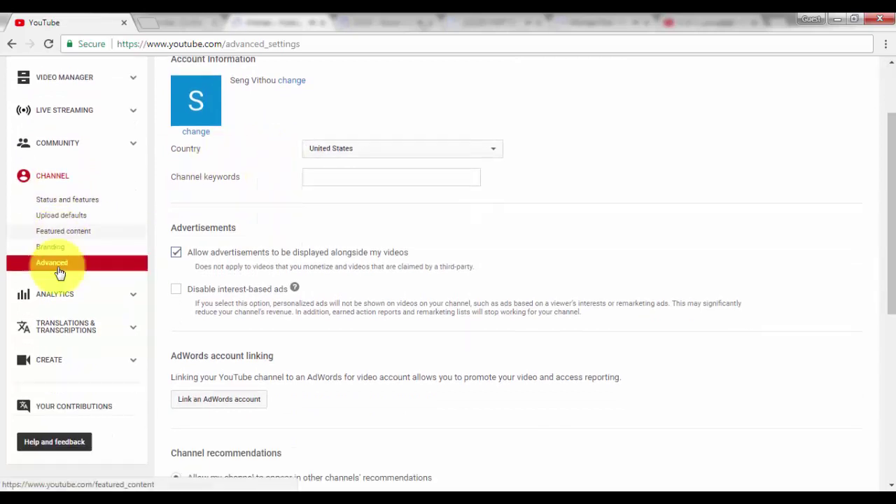
{"action": "scroll", "coordinate": [55, 210], "scroll_direction": "down", "scroll_amount": 1}
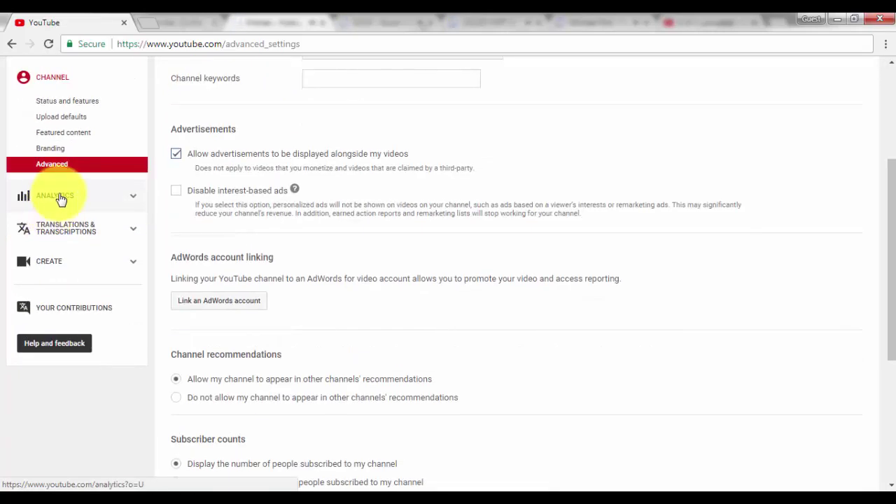
Go back to the channel's Status and features page and start enabling the Longer videos feature
{"action": "scroll", "coordinate": [61, 199], "scroll_direction": "up", "scroll_amount": 3}
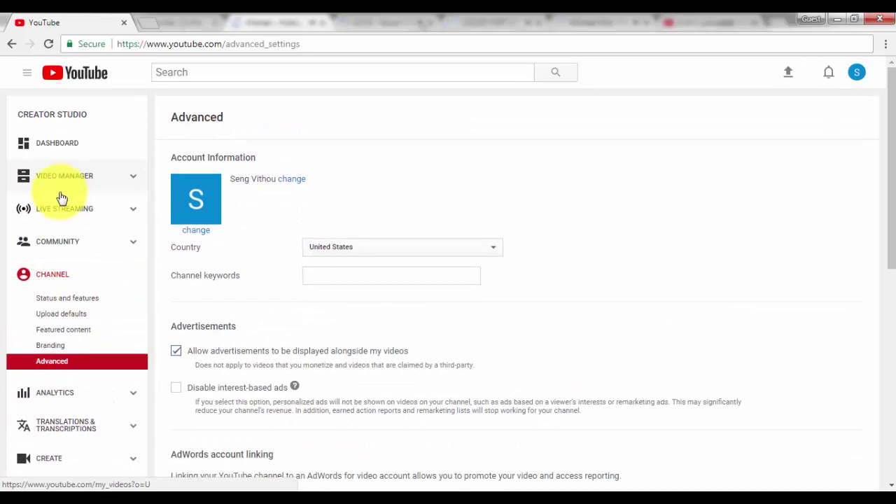
{"action": "scroll", "coordinate": [94, 280], "scroll_direction": "down", "scroll_amount": 3}
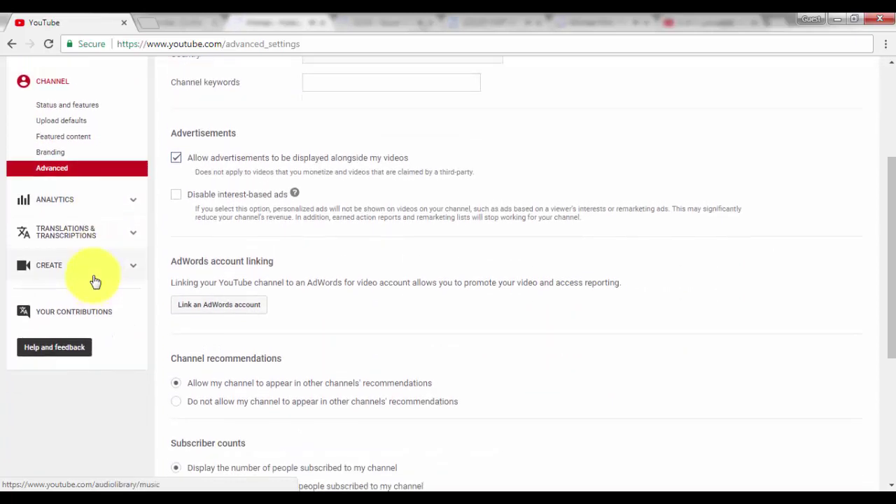
{"action": "scroll", "coordinate": [95, 280], "scroll_direction": "up", "scroll_amount": 2}
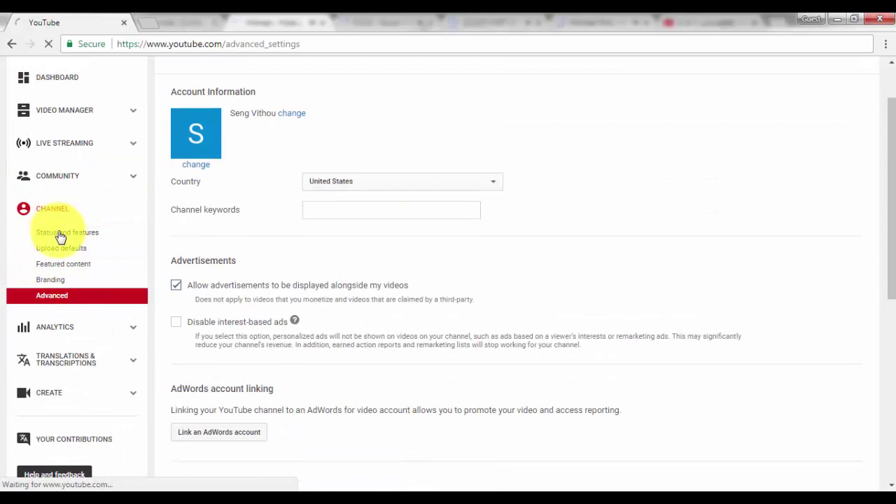
{"action": "scroll", "coordinate": [516, 357], "scroll_direction": "down", "scroll_amount": 3}
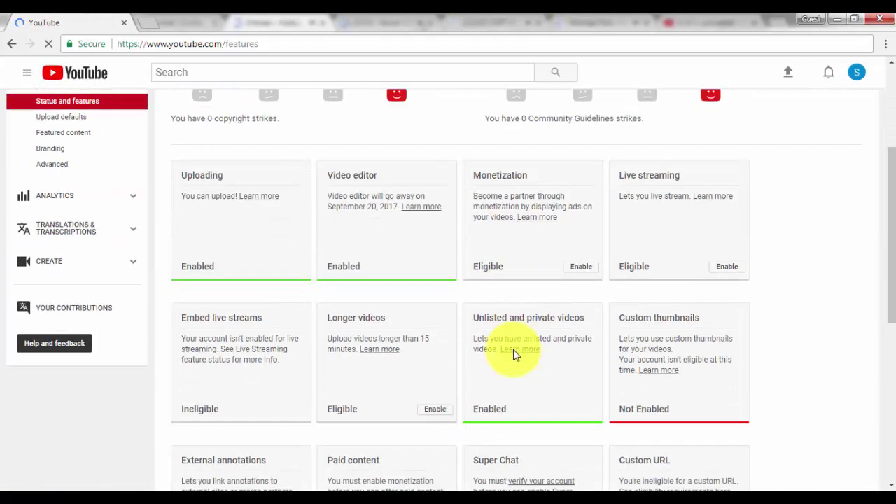
{"action": "scroll", "coordinate": [350, 322], "scroll_direction": "down", "scroll_amount": 2}
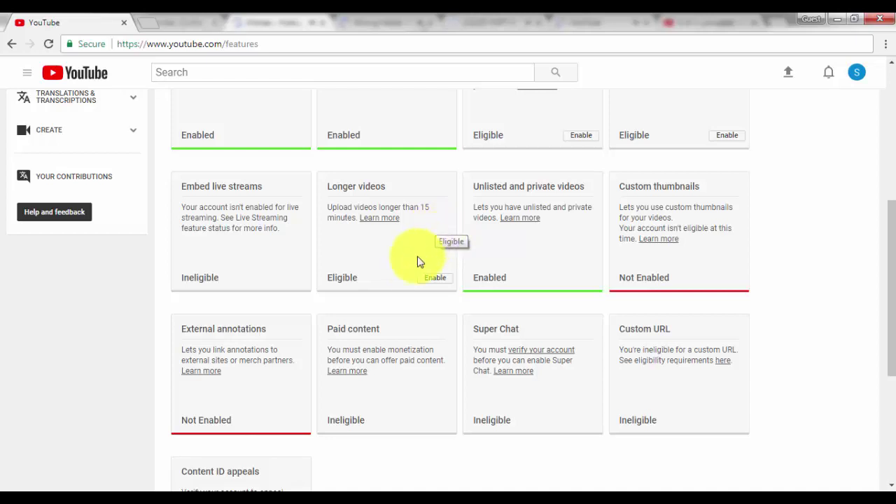
{"action": "left_click", "coordinate": [441, 278]}
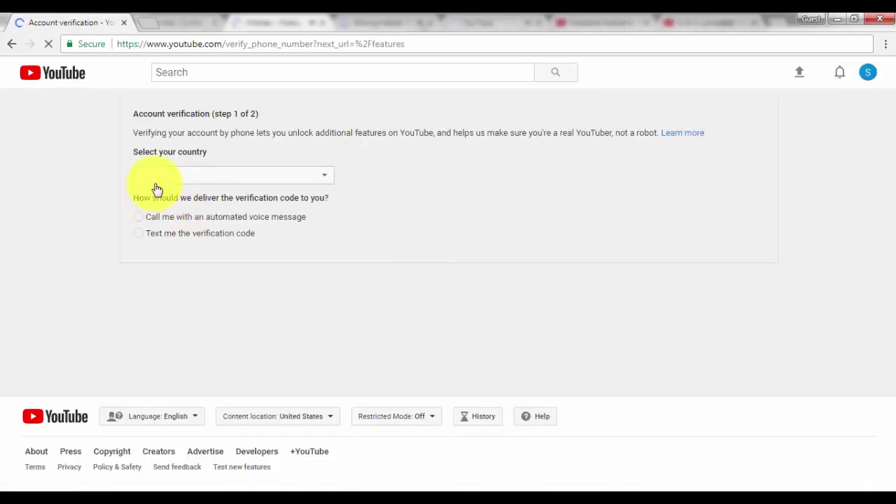
Request account verification with Cambodia as the country and a texted code, entering the phone number and submitting it
{"action": "left_click", "coordinate": [161, 176]}
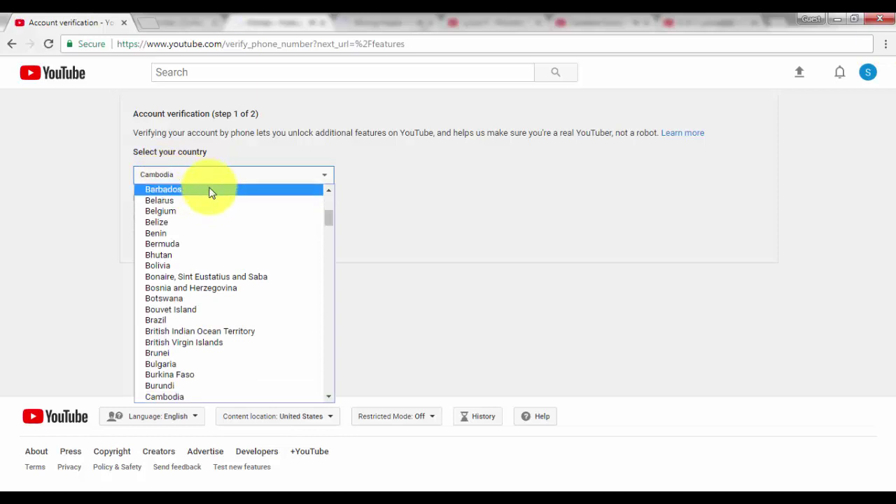
{"action": "left_click", "coordinate": [203, 179]}
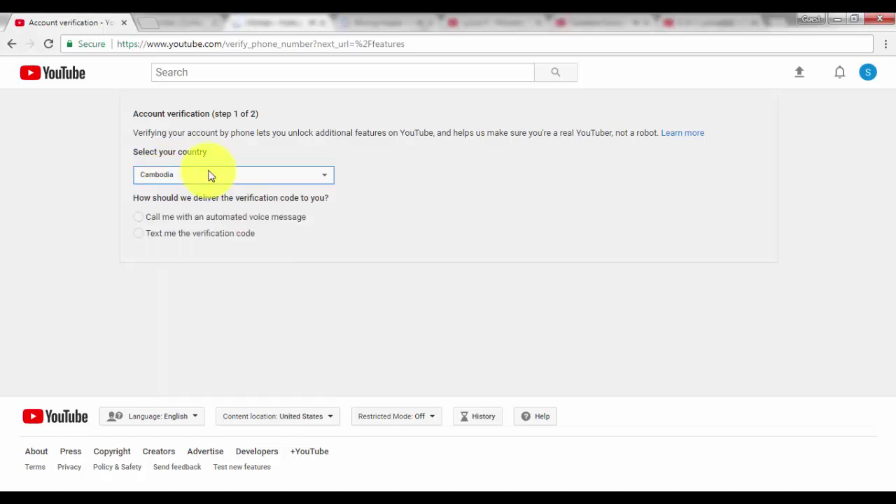
{"action": "left_click", "coordinate": [140, 238]}
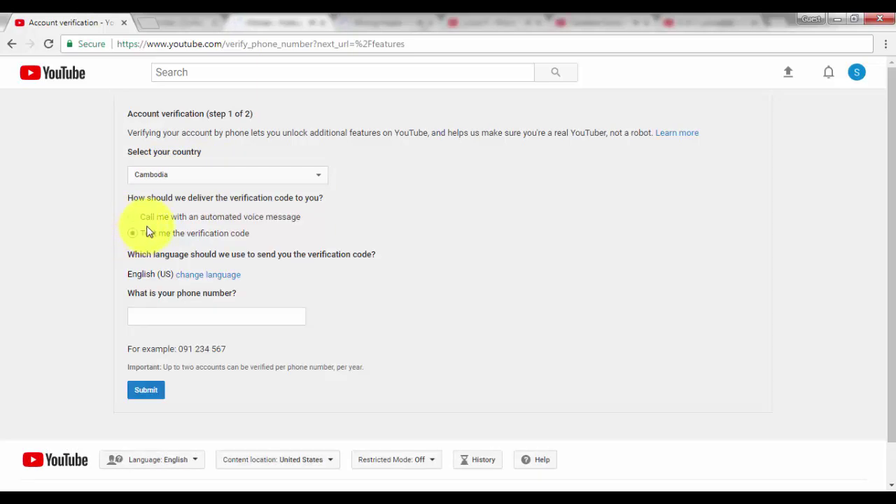
{"action": "left_click", "coordinate": [143, 317]}
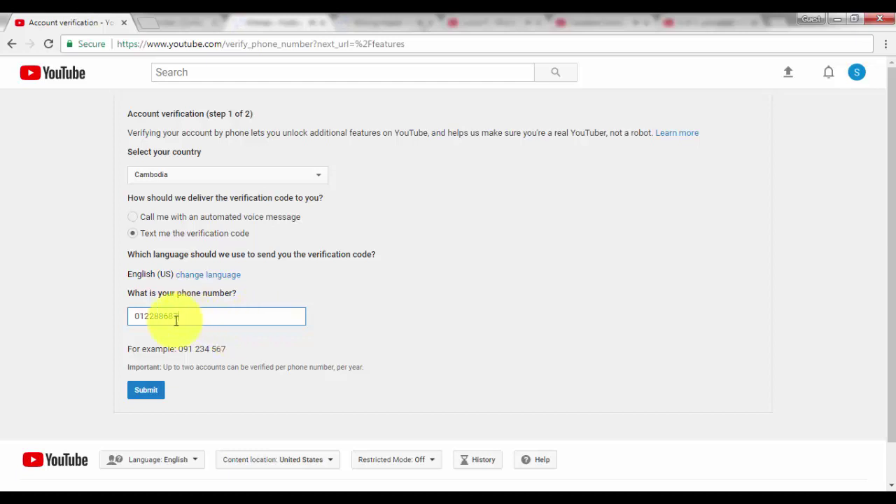
{"action": "left_click", "coordinate": [155, 390]}
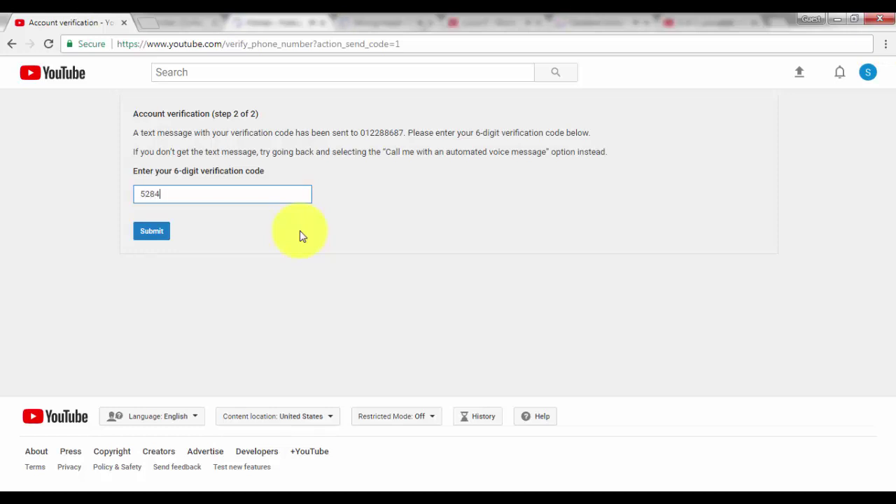
Enter the 6-digit verification code, submit it and continue to the Status and features page
{"action": "type", "text": "50"}
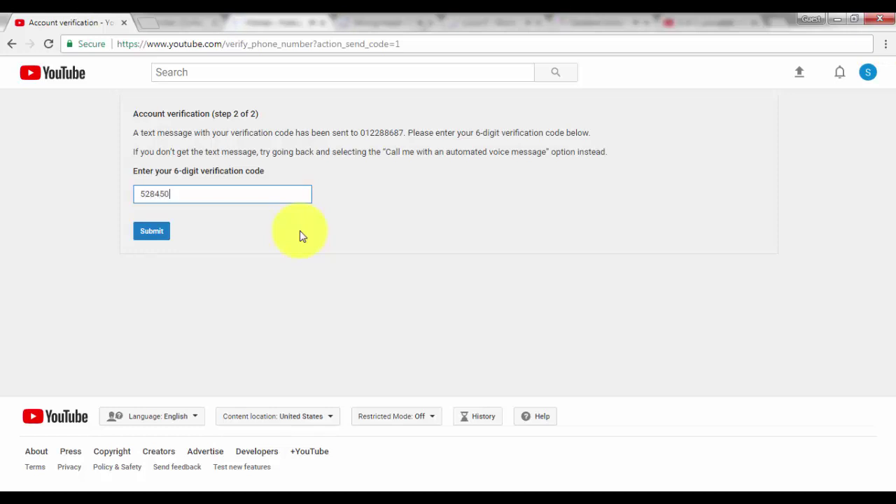
{"action": "left_click", "coordinate": [166, 238]}
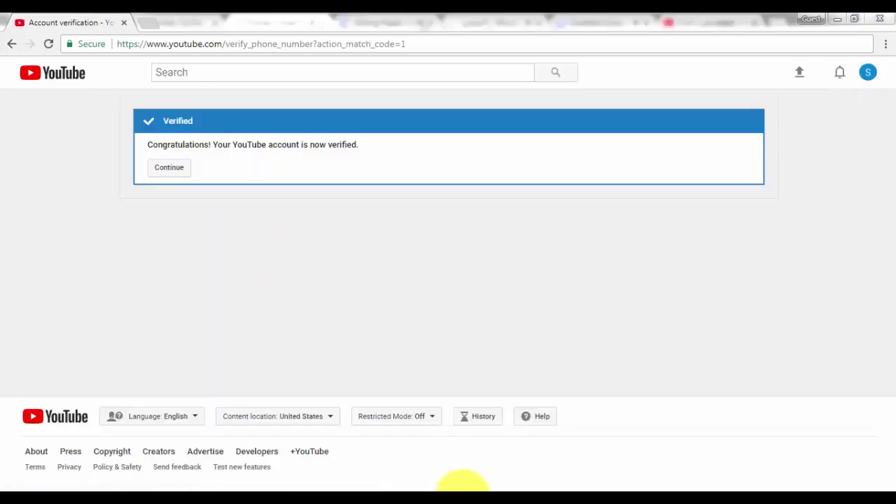
{"action": "key", "text": "F10"}
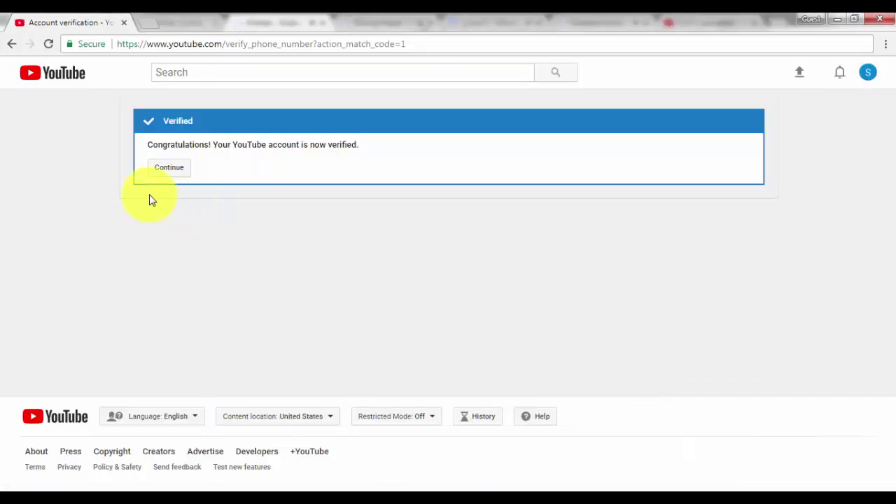
{"action": "left_click", "coordinate": [171, 173]}
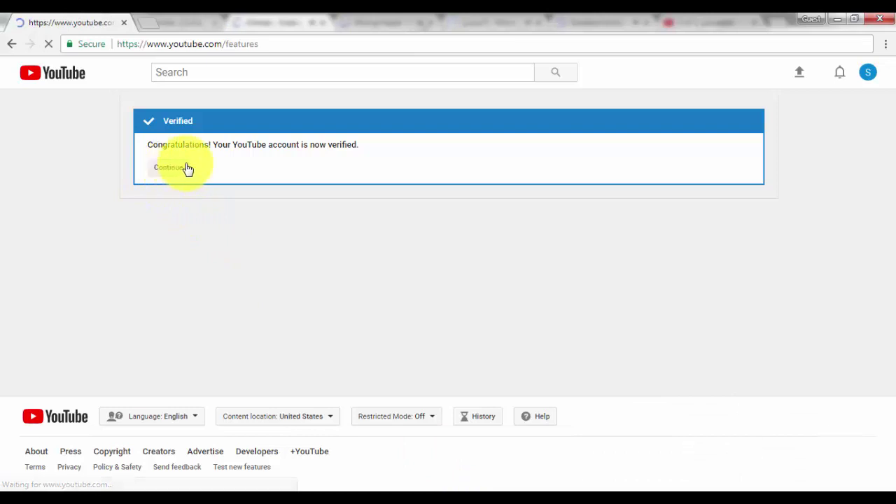
Review the channel's feature cards, including Longer videos, Monetization and Live streaming, plus its Copyright and Community Guidelines status
{"action": "scroll", "coordinate": [416, 329], "scroll_direction": "down", "scroll_amount": 5}
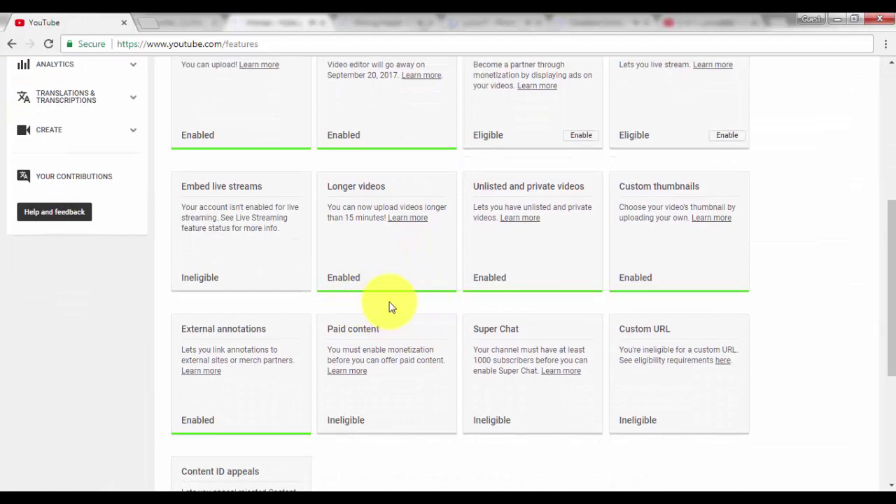
{"action": "scroll", "coordinate": [394, 295], "scroll_direction": "up", "scroll_amount": 1}
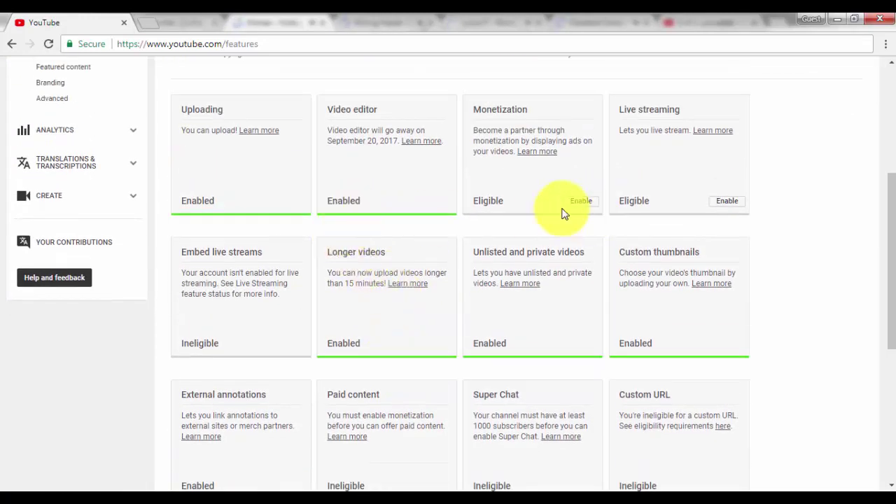
{"action": "left_click", "coordinate": [727, 206]}
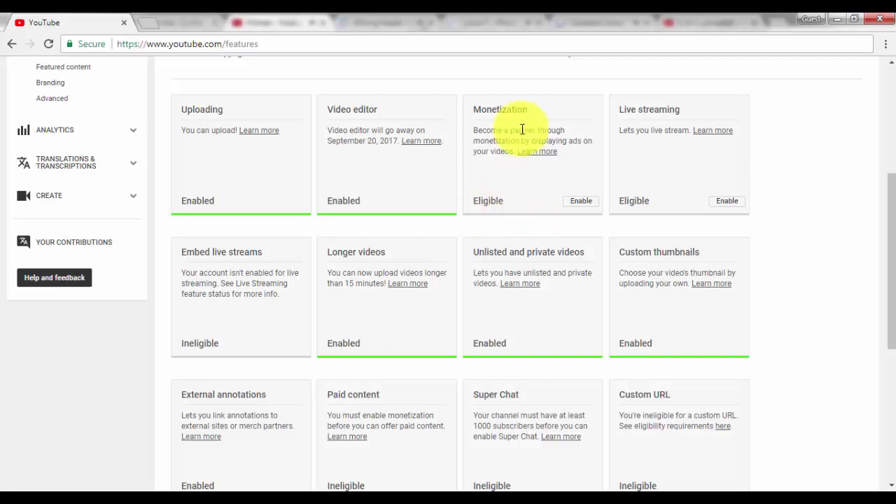
{"action": "scroll", "coordinate": [422, 242], "scroll_direction": "up", "scroll_amount": 4}
{"action": "scroll", "coordinate": [495, 294], "scroll_direction": "down", "scroll_amount": 3}
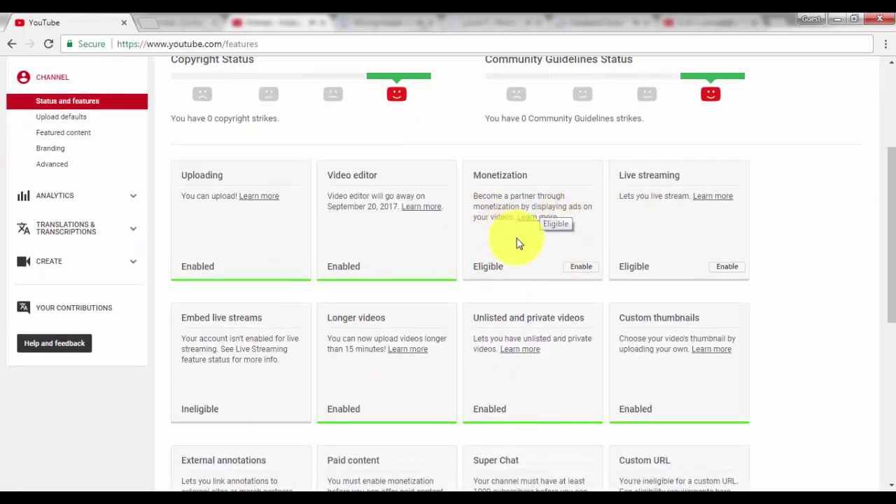
{"action": "scroll", "coordinate": [480, 243], "scroll_direction": "up", "scroll_amount": 3}
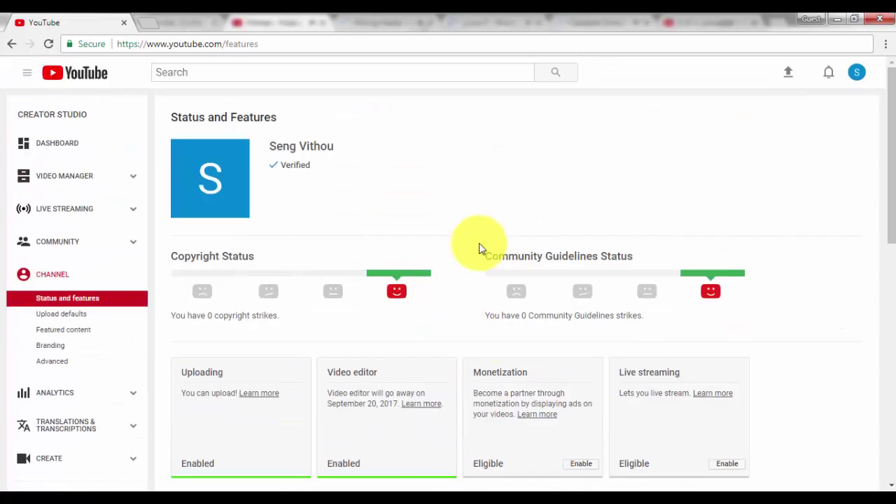
{"action": "scroll", "coordinate": [476, 246], "scroll_direction": "down", "scroll_amount": 4}
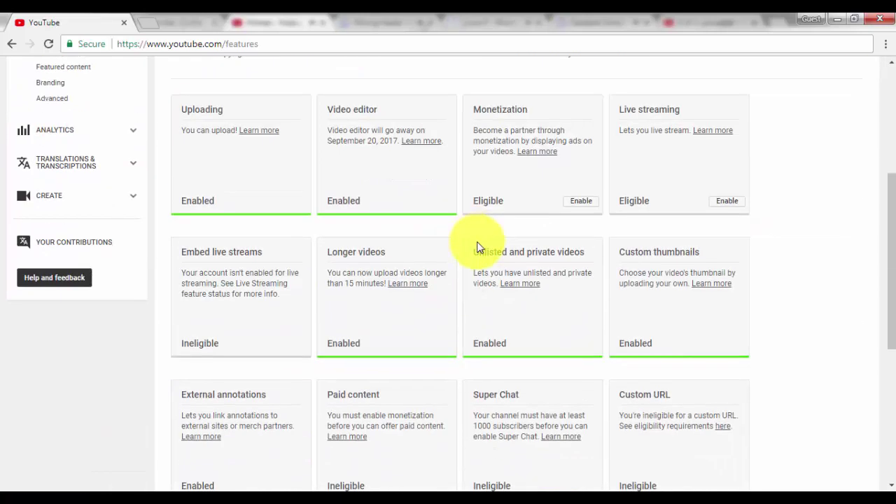
{"action": "scroll", "coordinate": [530, 179], "scroll_direction": "up", "scroll_amount": 1}
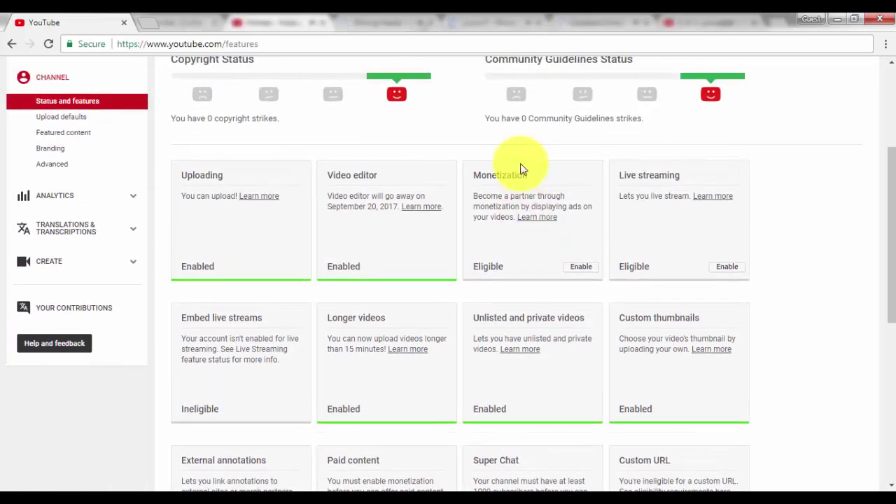
{"action": "scroll", "coordinate": [516, 235], "scroll_direction": "down", "scroll_amount": 4}
{"action": "scroll", "coordinate": [497, 239], "scroll_direction": "up", "scroll_amount": 6}
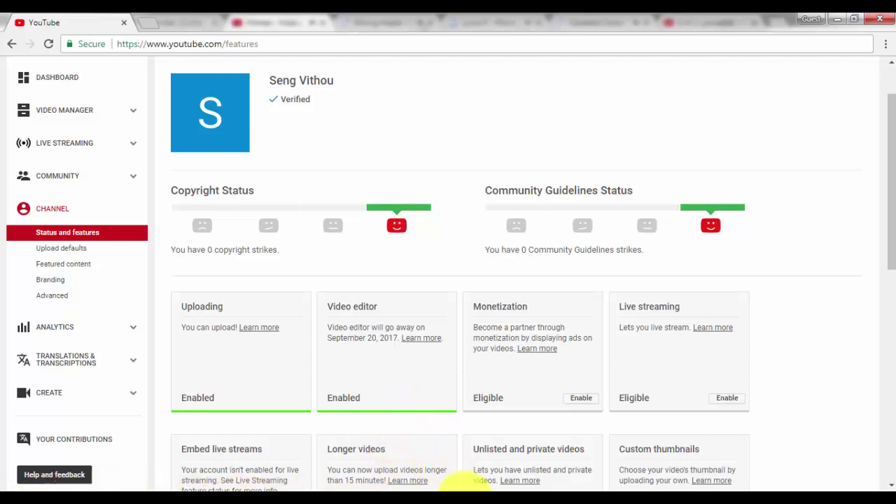
{"action": "scroll", "coordinate": [40, 136], "scroll_direction": "up", "scroll_amount": 1}
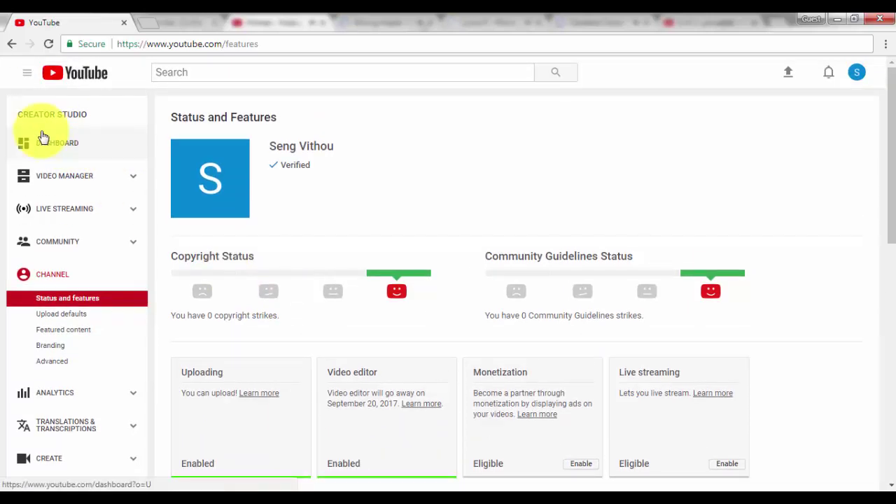
{"action": "scroll", "coordinate": [180, 304], "scroll_direction": "down", "scroll_amount": 2}
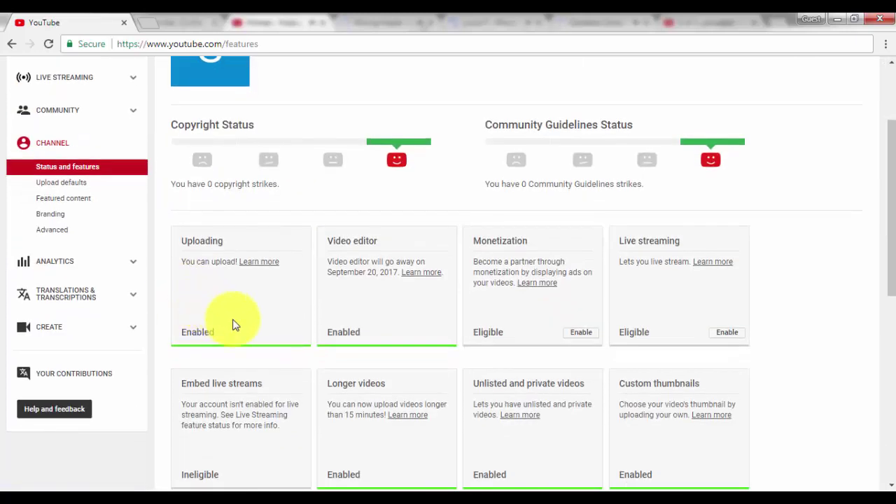
{"action": "scroll", "coordinate": [42, 196], "scroll_direction": "up", "scroll_amount": 2}
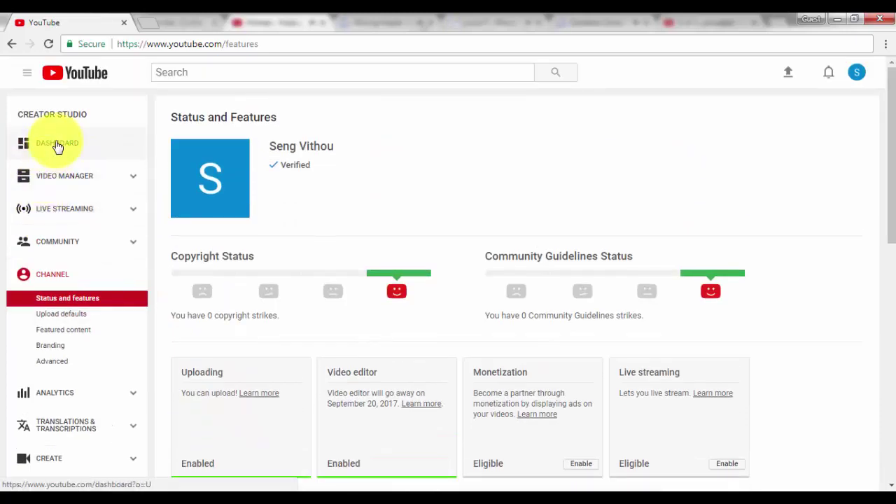
View the channel's Dashboard and the Playlists page in Video Manager
{"action": "left_click", "coordinate": [91, 156]}
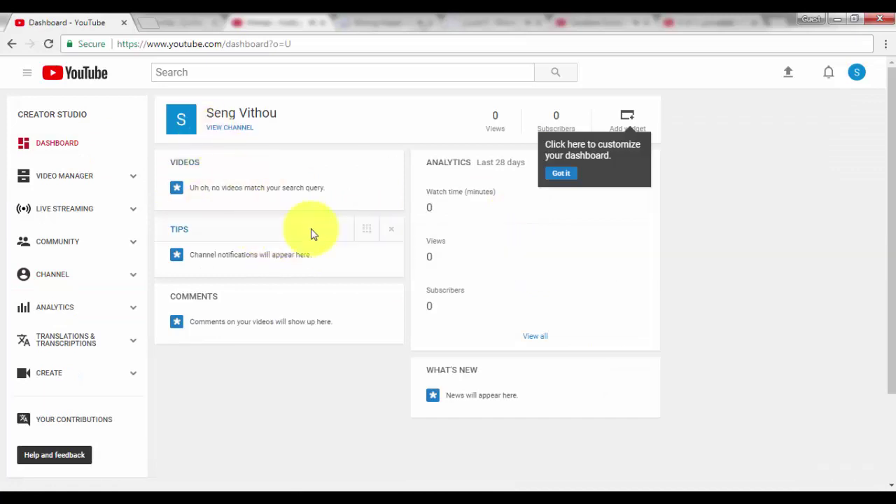
{"action": "left_click", "coordinate": [74, 185]}
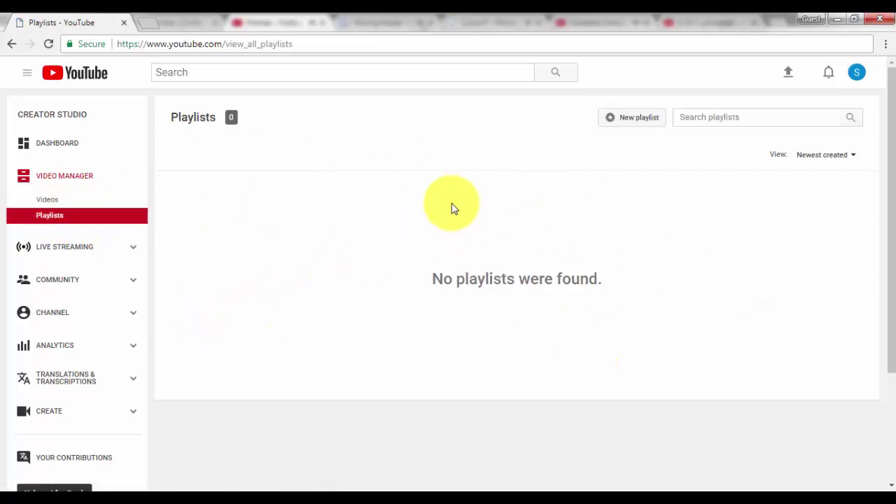
{"action": "scroll", "coordinate": [439, 231], "scroll_direction": "down", "scroll_amount": 3}
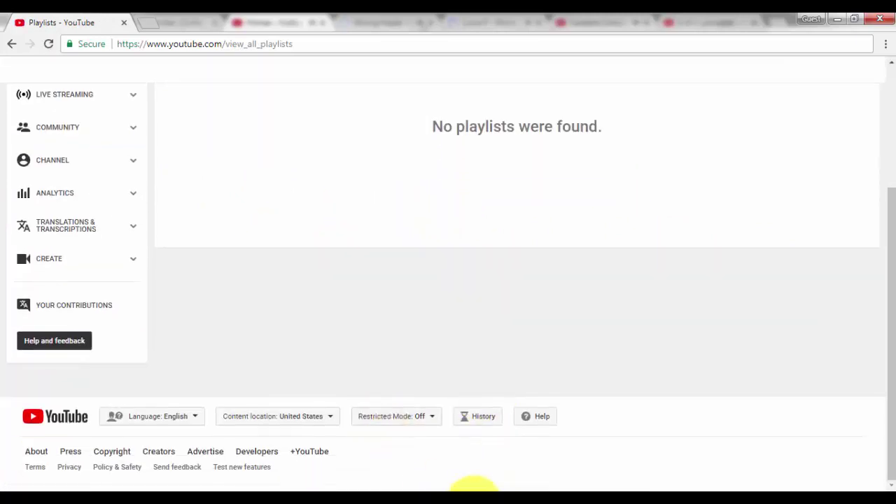
{"action": "left_click", "coordinate": [468, 490]}
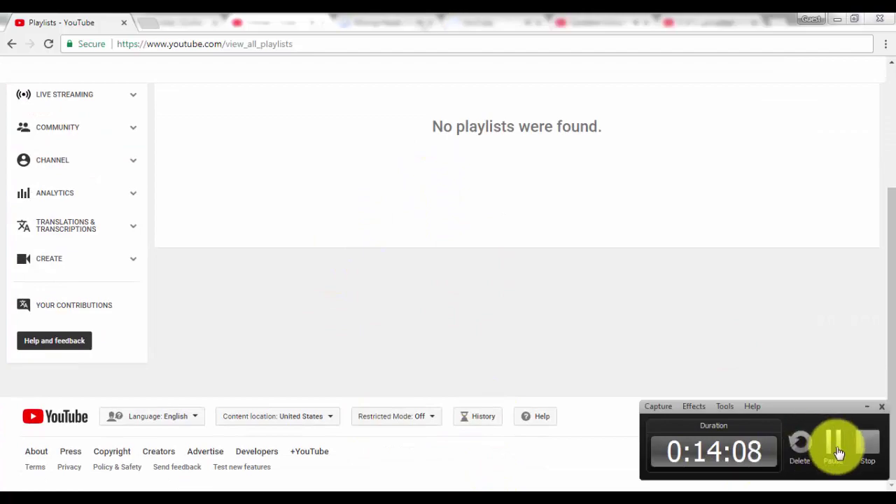